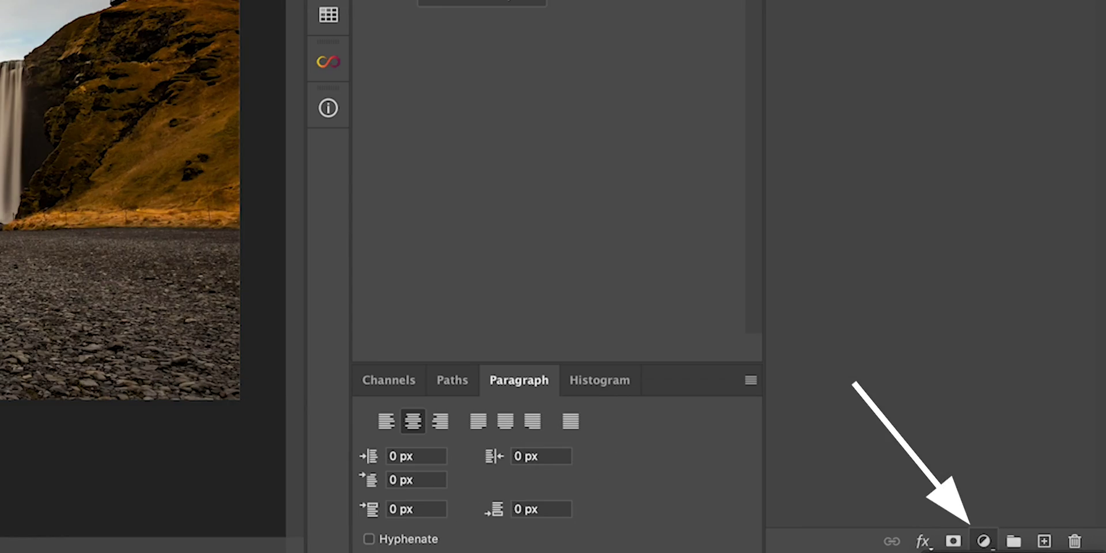
# Add a Color Balance adjustment layer above the waterfall photo with Tone set to Midtones
pyautogui.click(1034, 546)
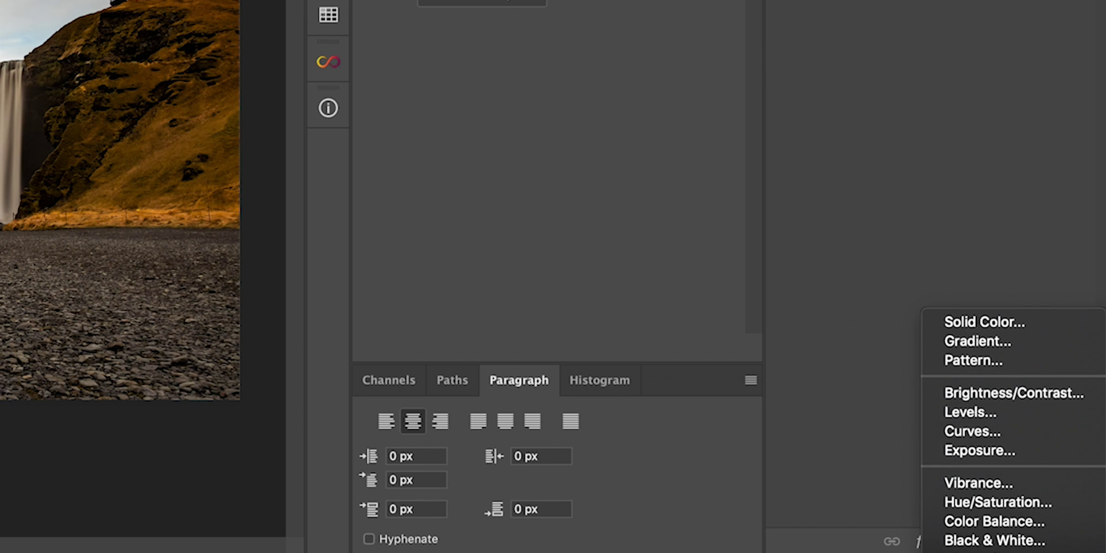
pyautogui.click(1009, 522)
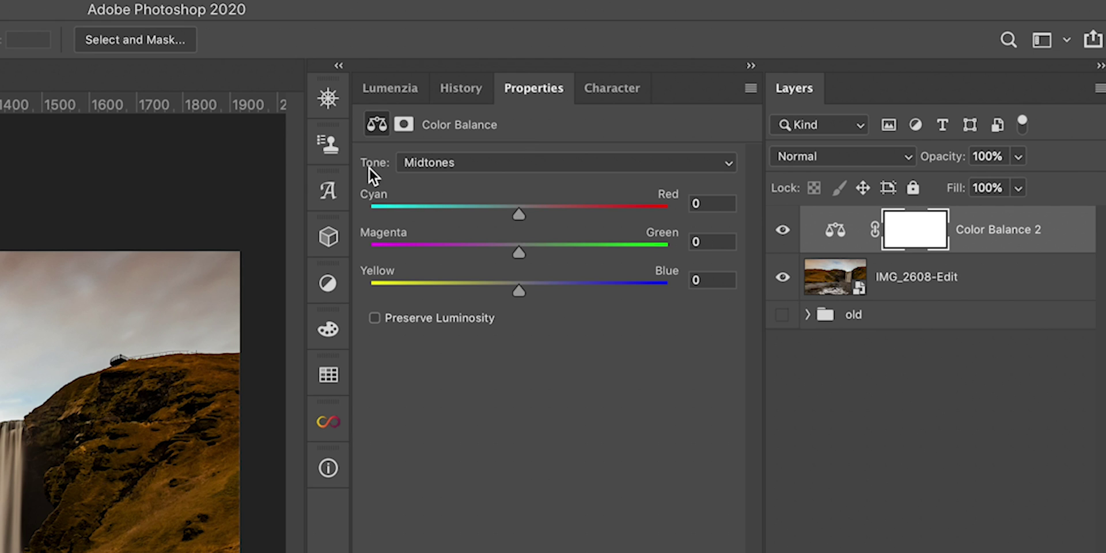
pyautogui.click(441, 166)
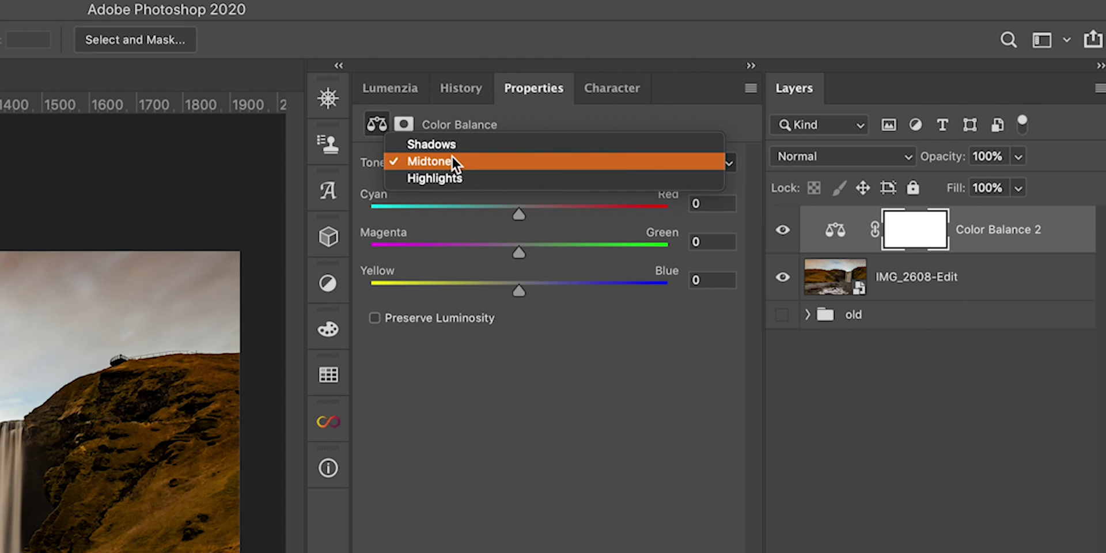
pyautogui.click(455, 164)
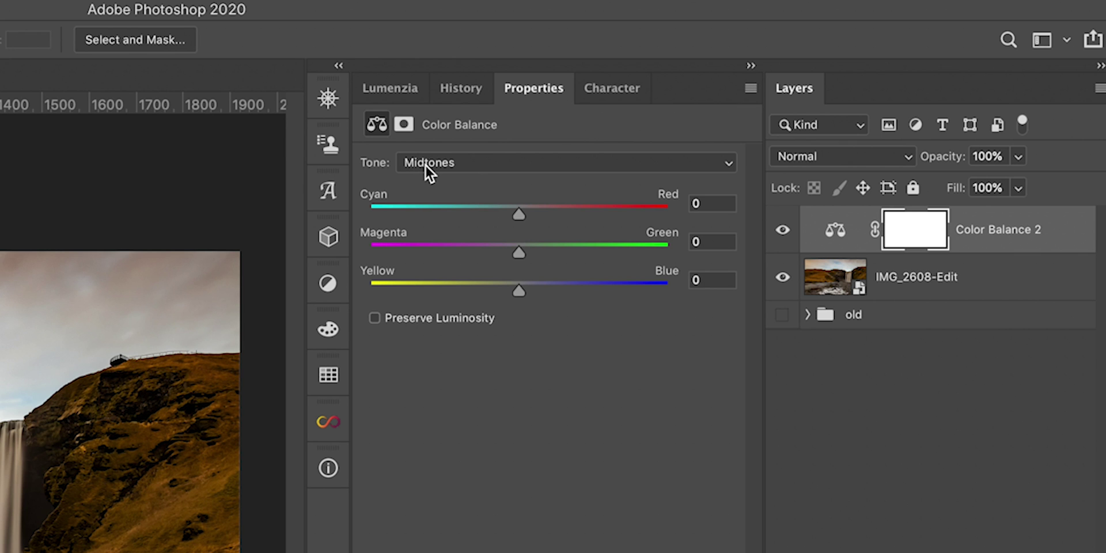
# Drag the Midtones Yellow–Blue slider to +50, then toggle the layer to compare
pyautogui.click(425, 165)
pyautogui.click(431, 164)
pyautogui.moveTo(519, 291); pyautogui.dragTo(574, 292)
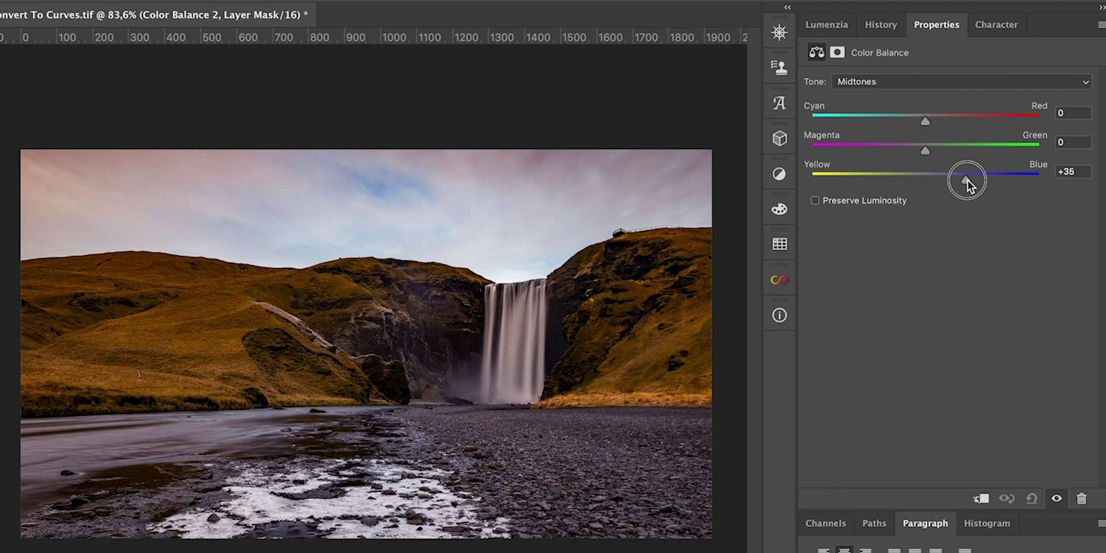
pyautogui.moveTo(968, 181); pyautogui.dragTo(983, 180)
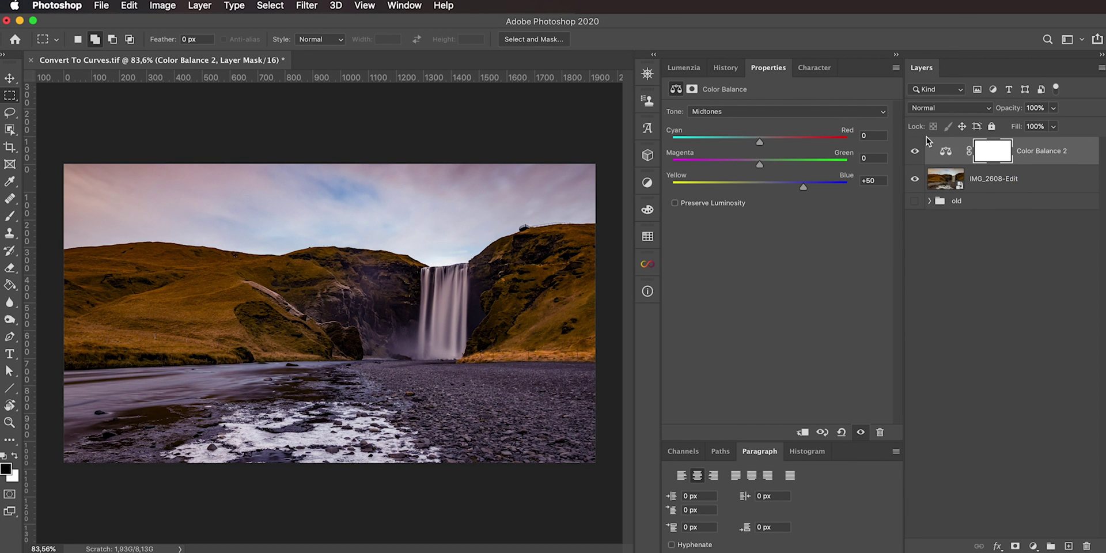
pyautogui.click(915, 151)
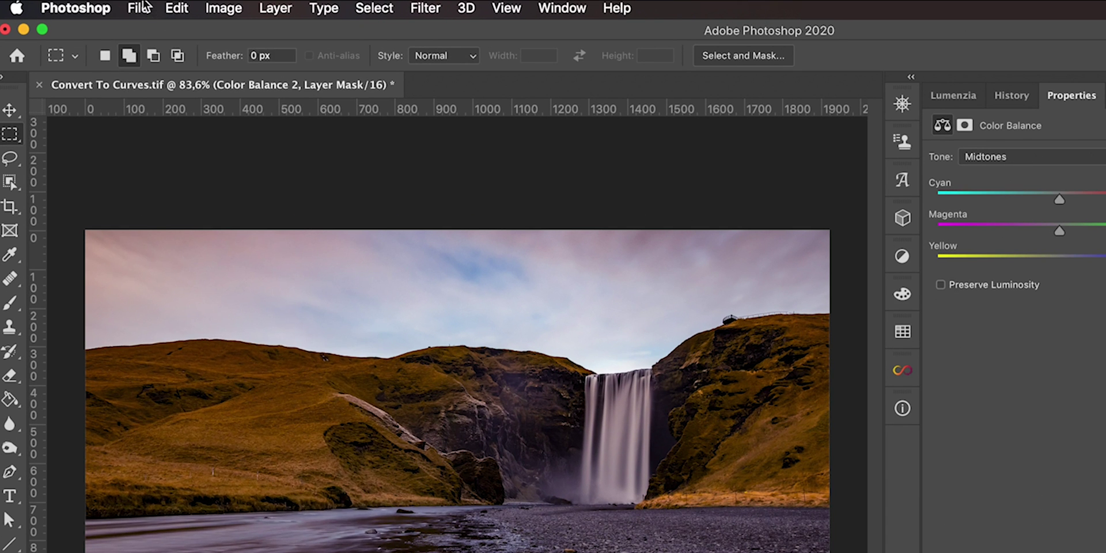
# Run the Convert to Curves script from File > Scripts on the Color Balance layer
pyautogui.click(101, 6)
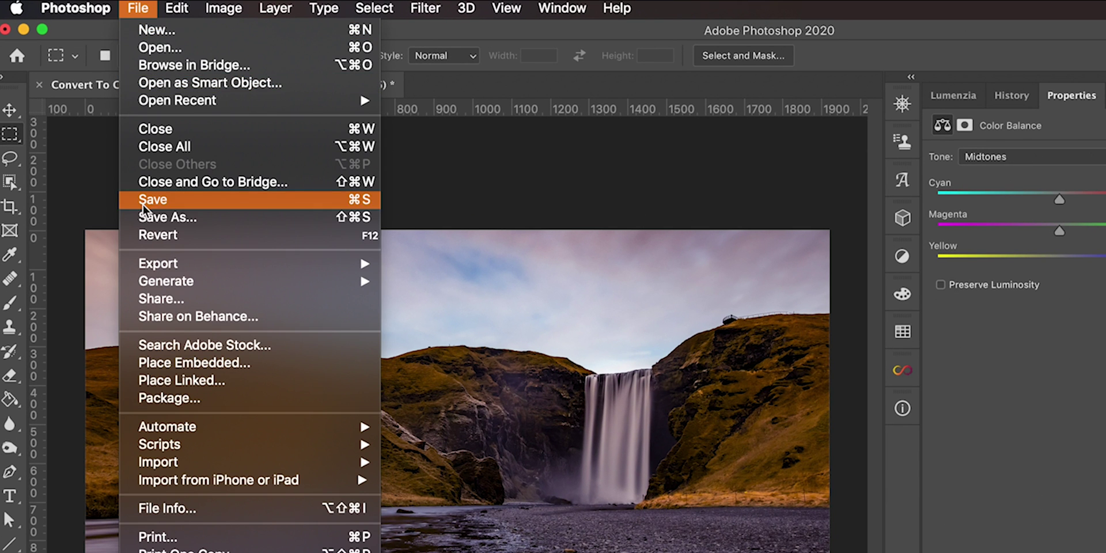
pyautogui.moveTo(153, 320)
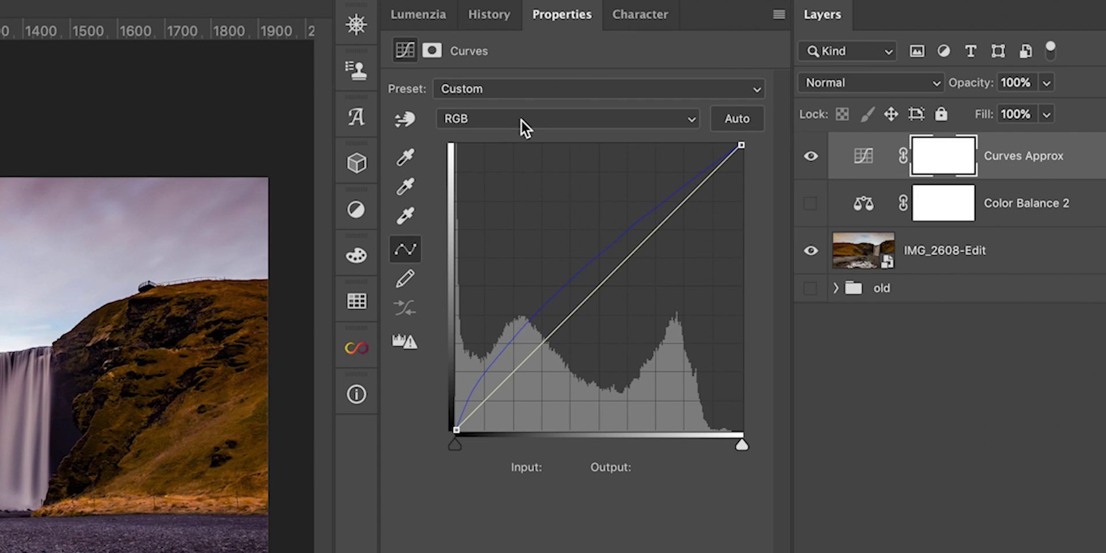
# Inspect the Curves Approx layer's Red, Green and Blue channel curves in turn
pyautogui.click(521, 119)
pyautogui.click(517, 136)
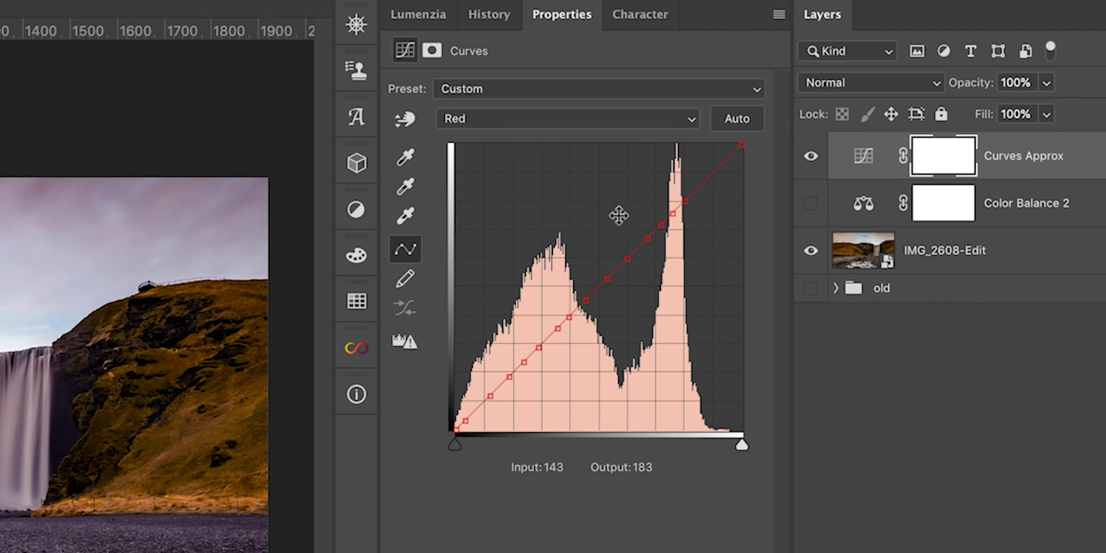
pyautogui.click(482, 119)
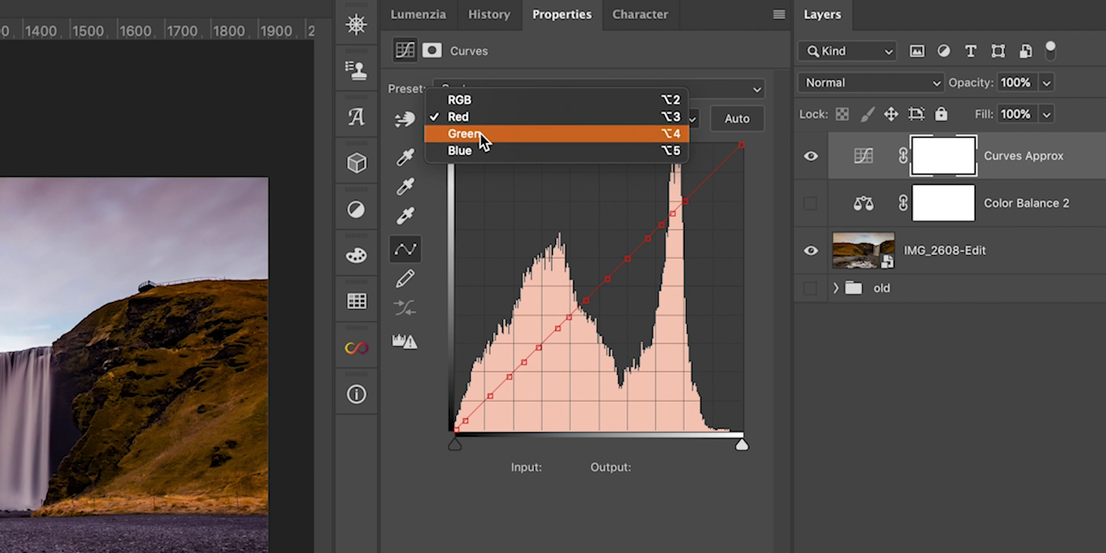
pyautogui.click(481, 134)
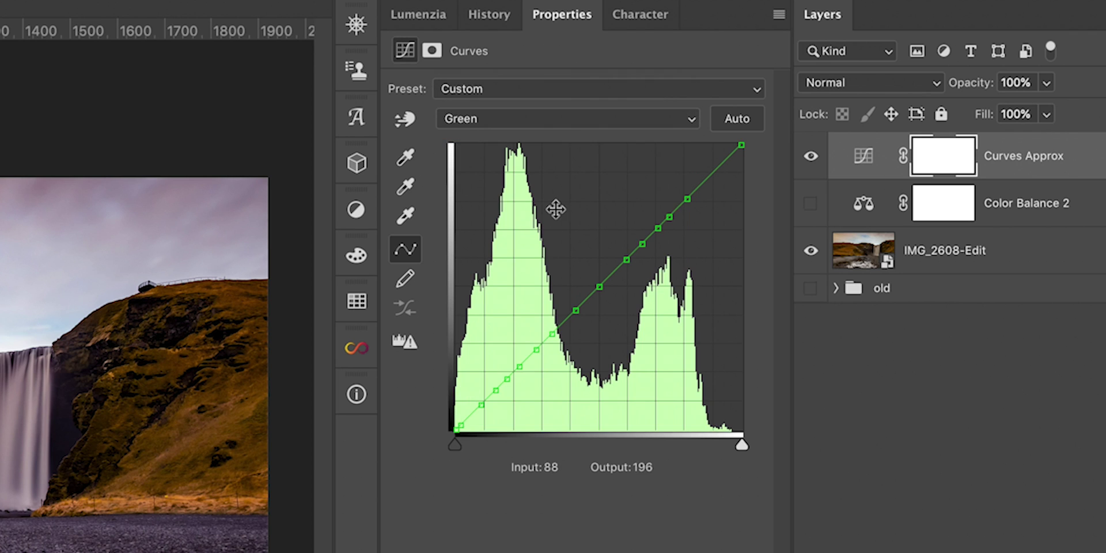
pyautogui.click(546, 119)
pyautogui.click(543, 133)
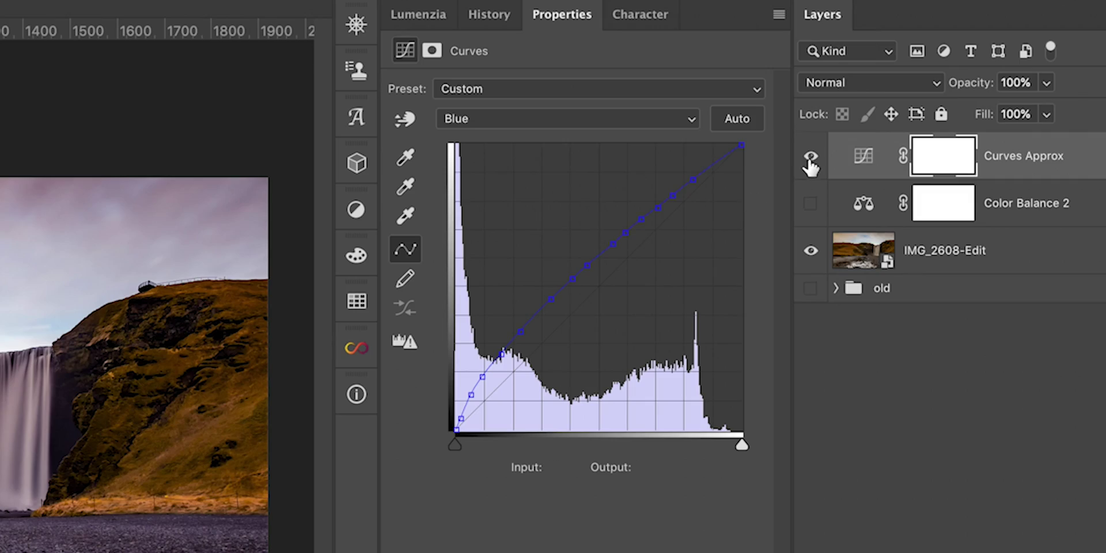
# Hide Curves Approx, reset the curve view to RGB, and show Color Balance 2
pyautogui.click(811, 157)
pyautogui.hotkey('alt', '2')
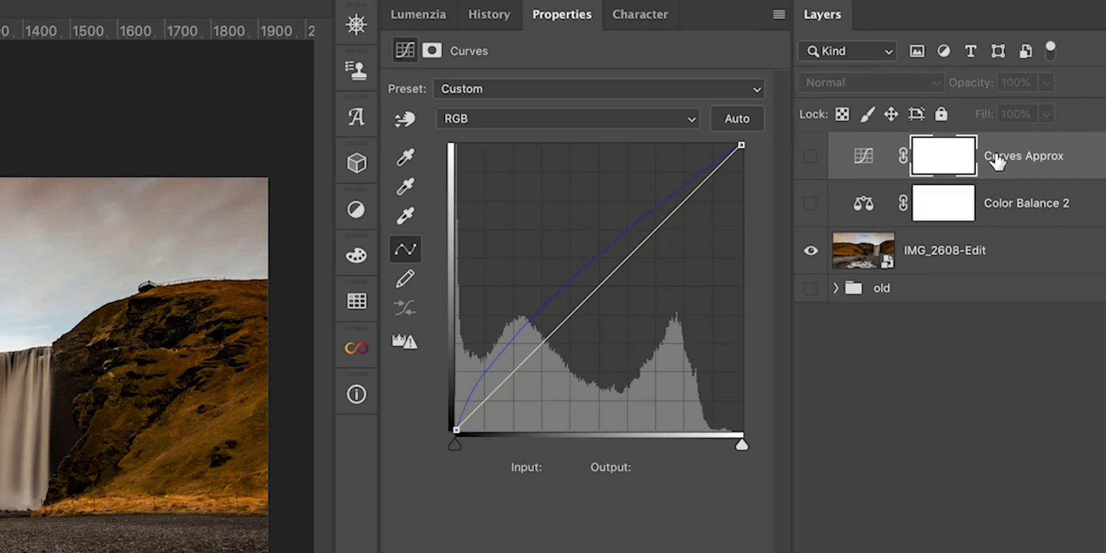
pyautogui.click(1013, 209)
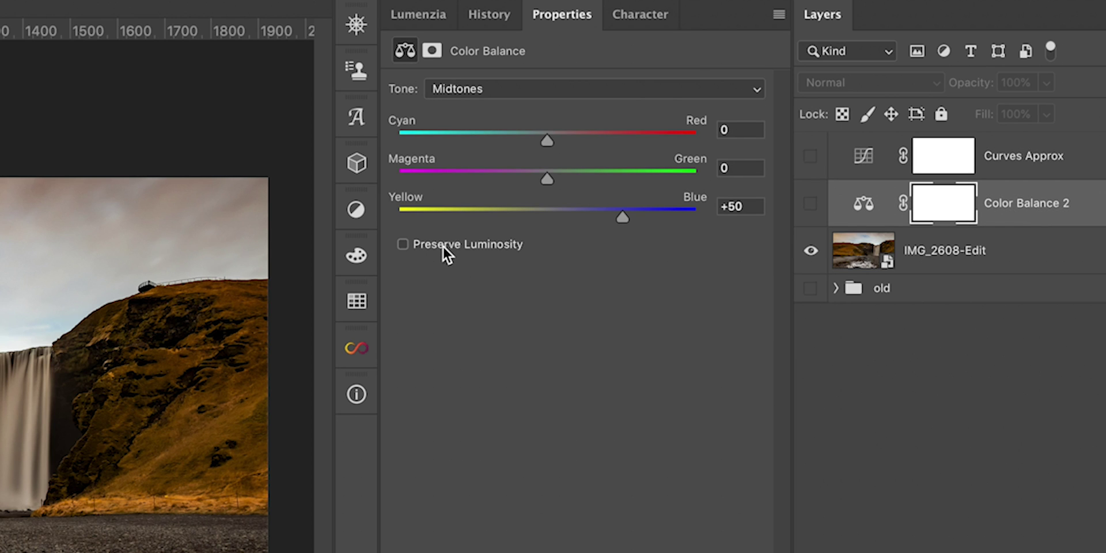
pyautogui.click(814, 205)
# Toggle Preserve Luminosity on and off to compare, leaving it unchecked
pyautogui.click(483, 239)
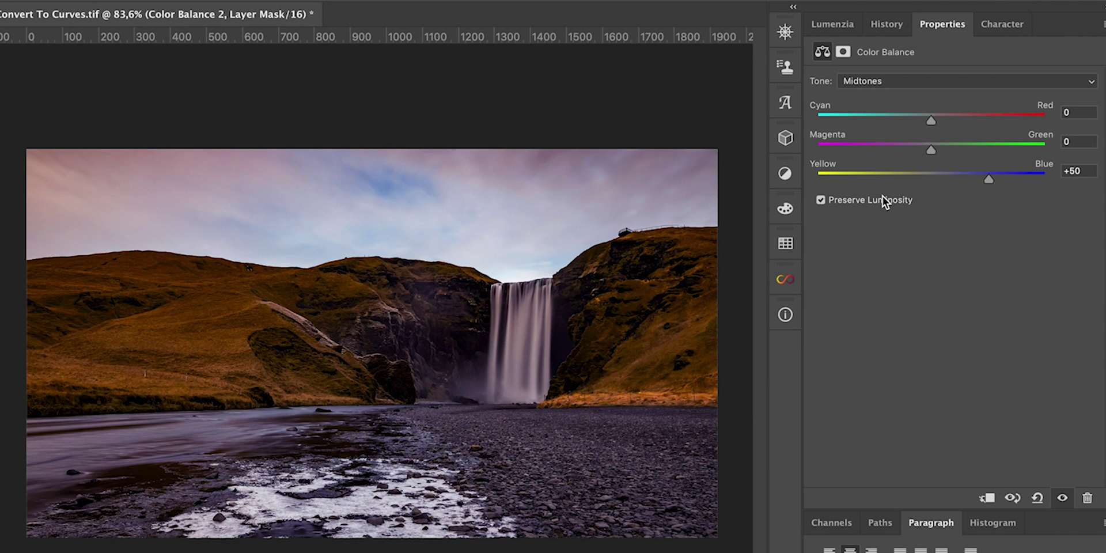
pyautogui.click(460, 249)
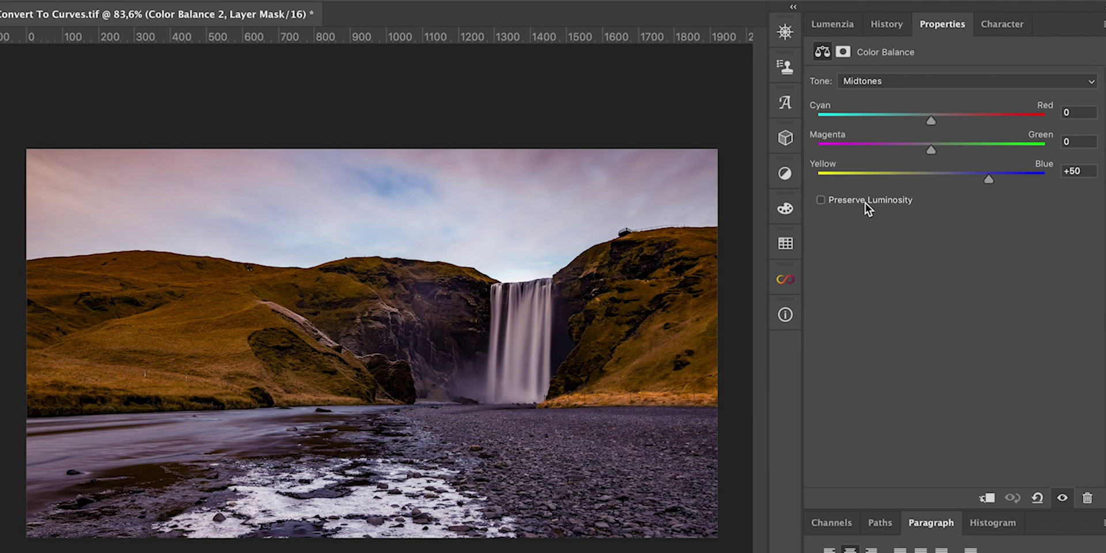
pyautogui.click(870, 203)
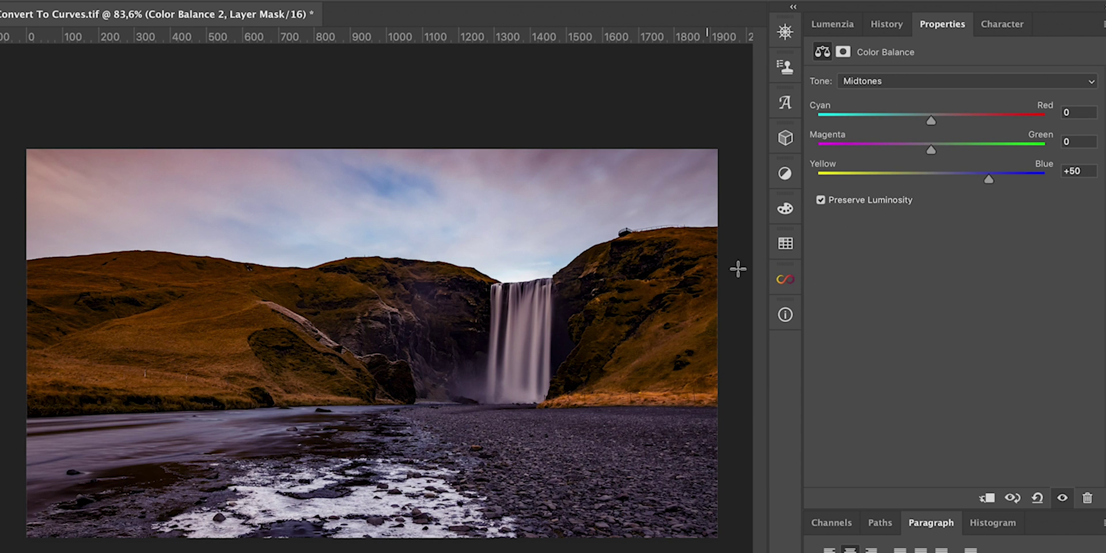
pyautogui.click(852, 202)
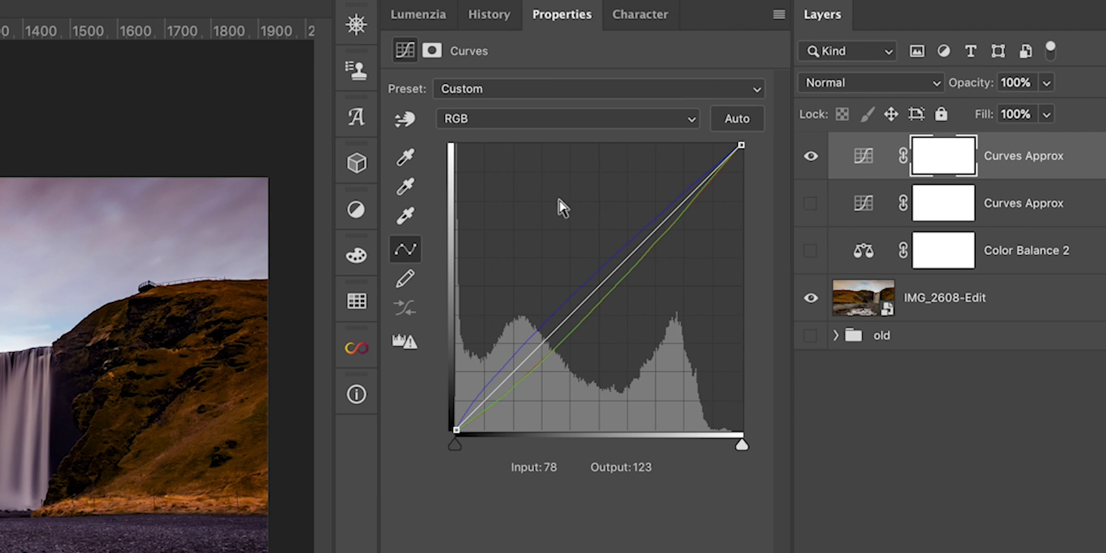
# View the top Curves Approx Blue curve and compare it with the layer below
pyautogui.click(616, 117)
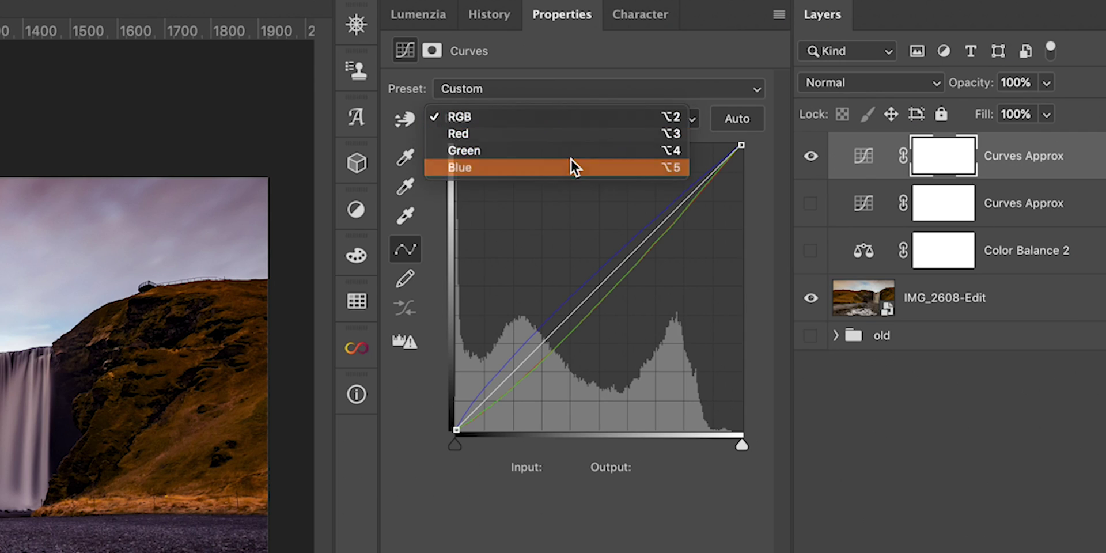
pyautogui.click(571, 162)
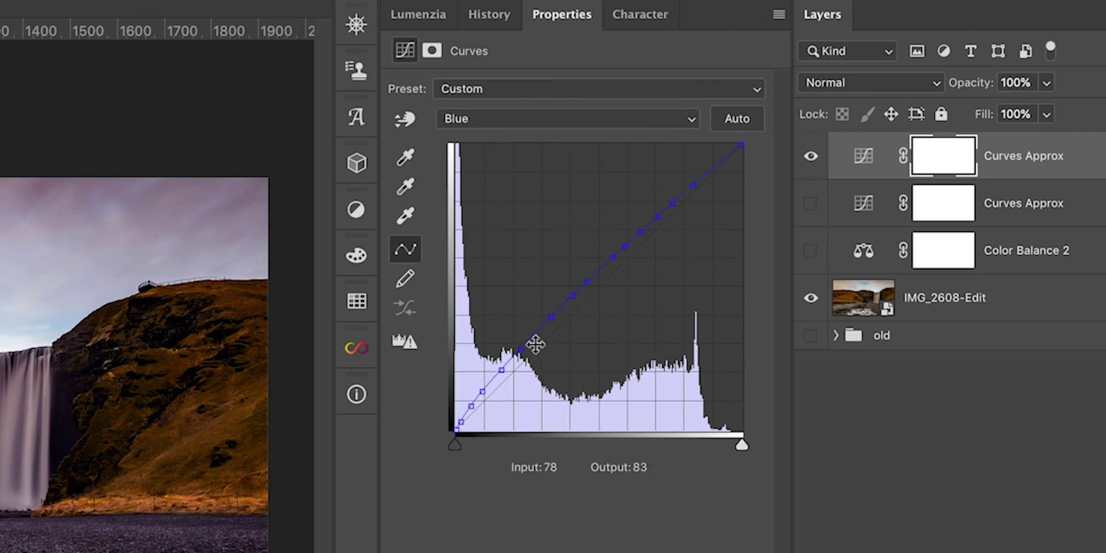
pyautogui.hotkey('alt', '[')
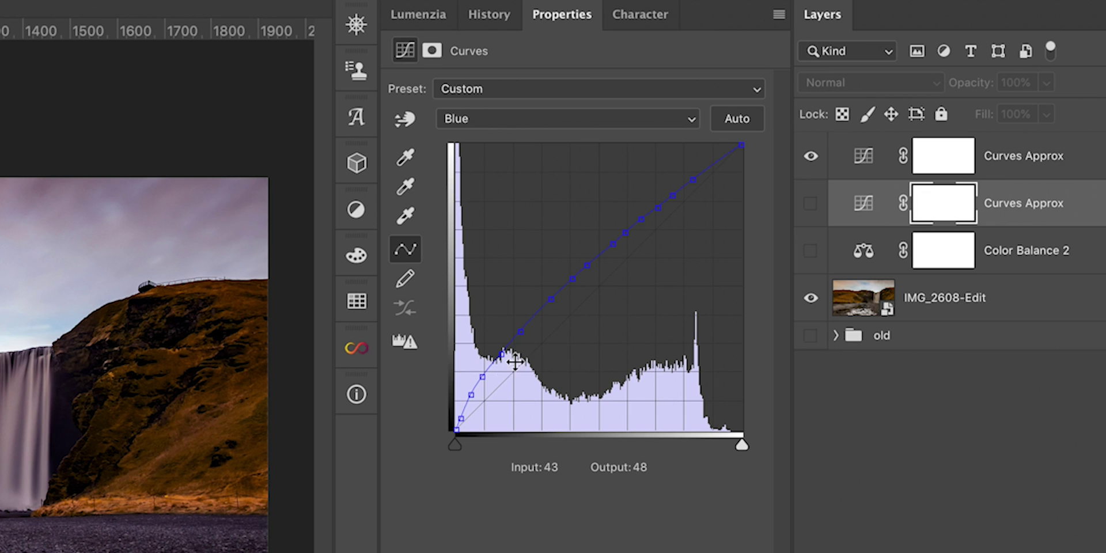
pyautogui.hotkey('alt', ']')
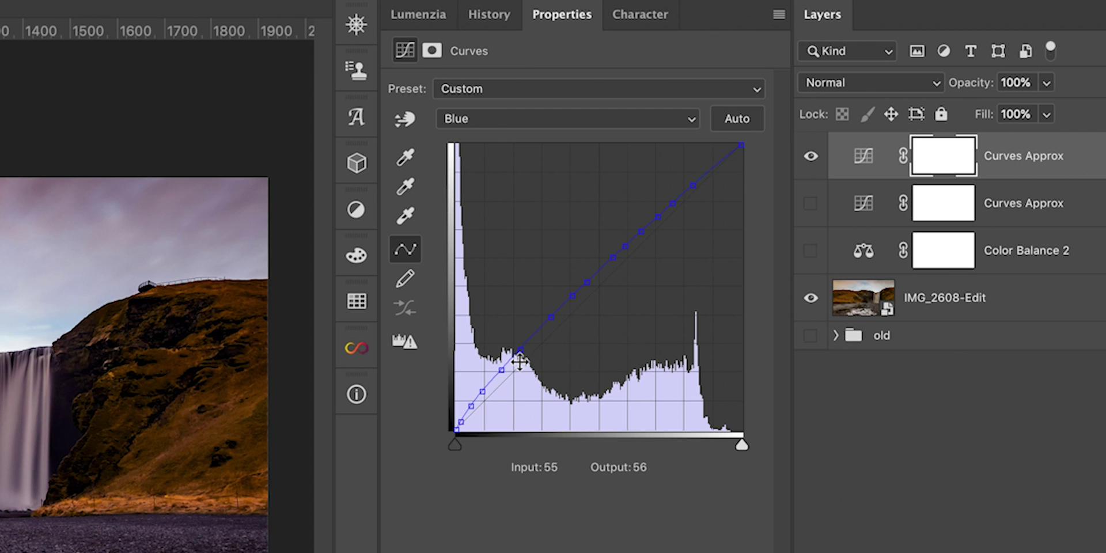
# Show the top Curves Approx layer's Green curve, then its Red curve
pyautogui.click(523, 120)
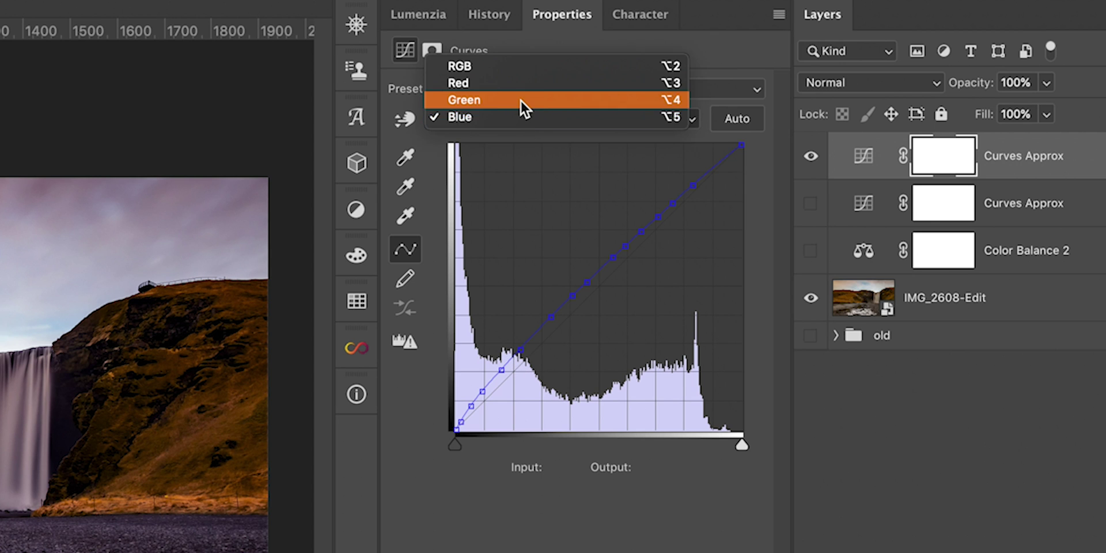
pyautogui.click(520, 104)
pyautogui.click(517, 121)
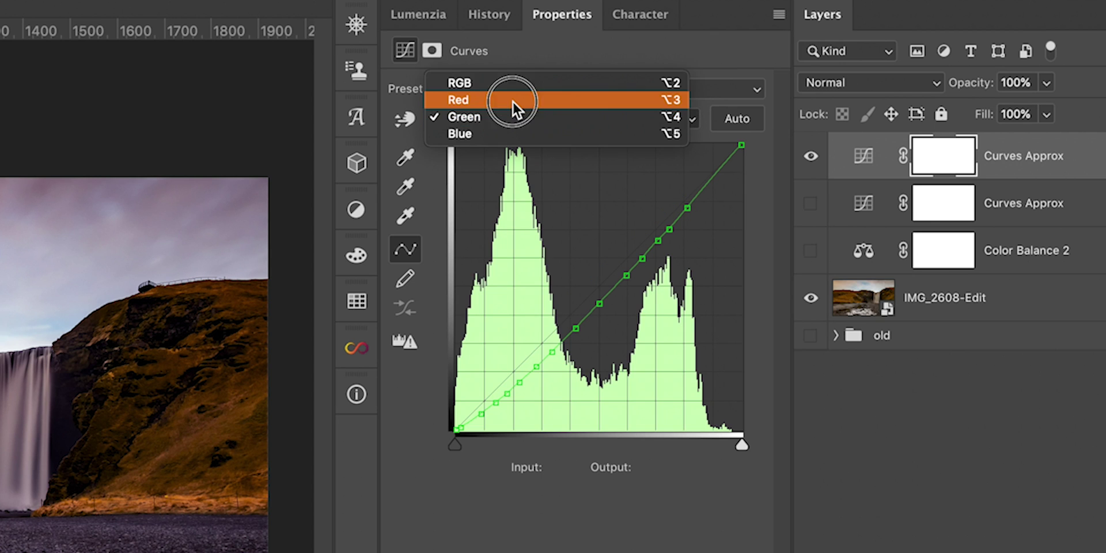
pyautogui.click(514, 102)
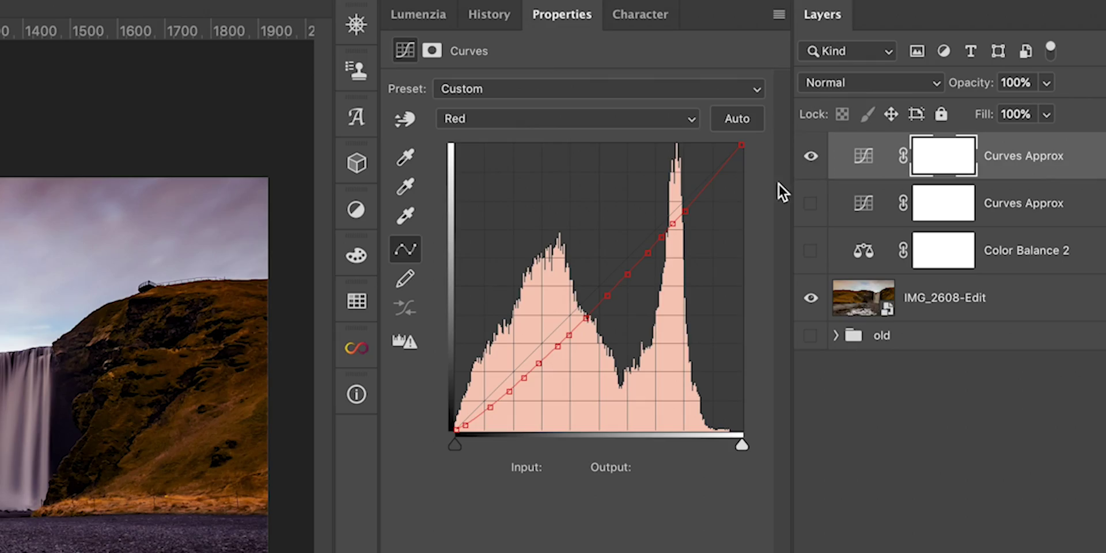
# Hide the top Curves Approx layer and reset Color Balance 2's Midtones Blue to 0
pyautogui.click(810, 156)
pyautogui.click(867, 254)
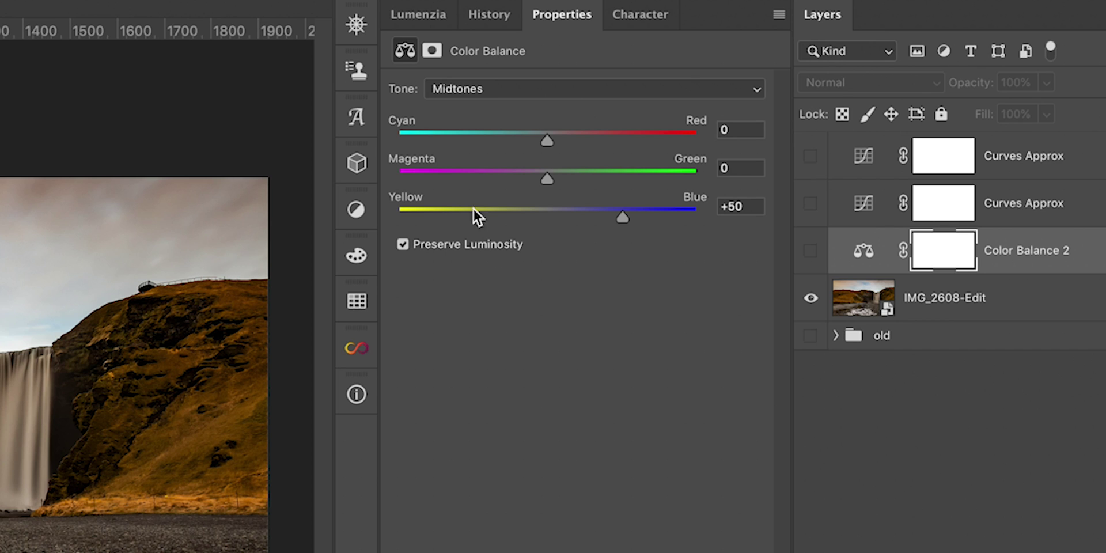
pyautogui.click(623, 222)
pyautogui.doubleClick(732, 206)
pyautogui.write('0')
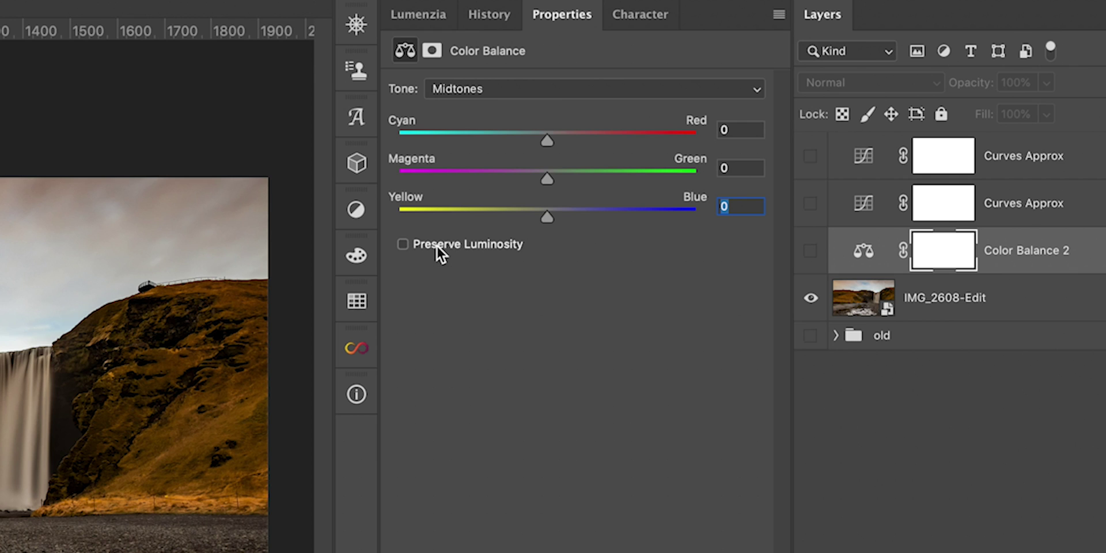
# Switch Color Balance 2 to Shadows and set its Yellow–Blue value to +50
pyautogui.click(477, 91)
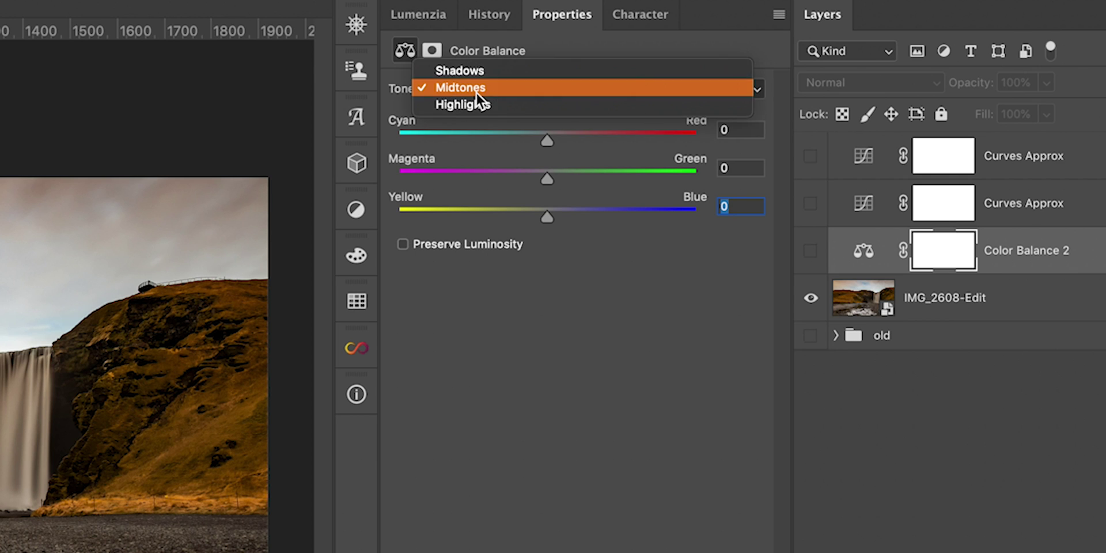
pyautogui.click(483, 72)
pyautogui.doubleClick(742, 206)
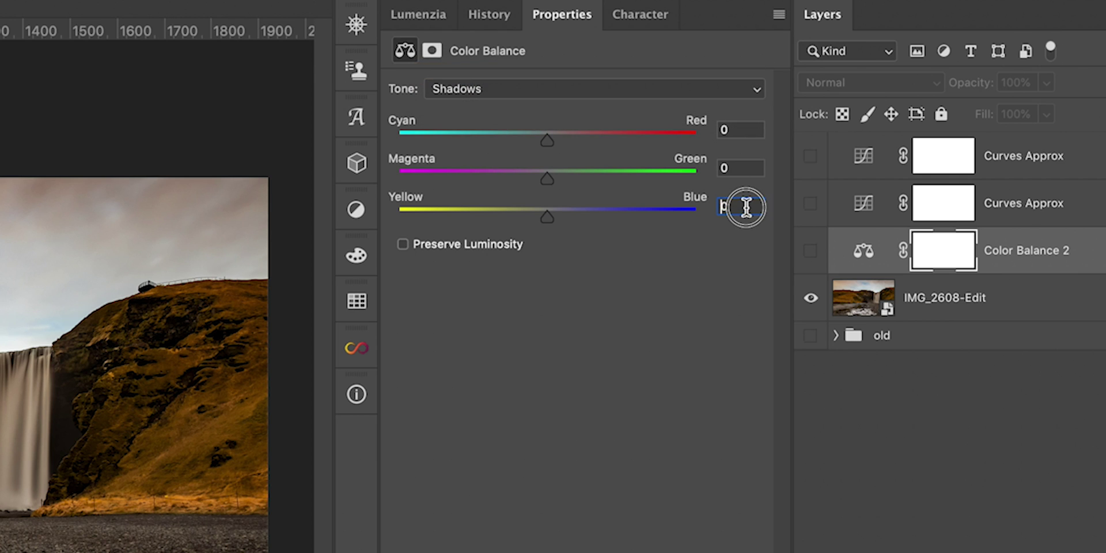
pyautogui.write('50')
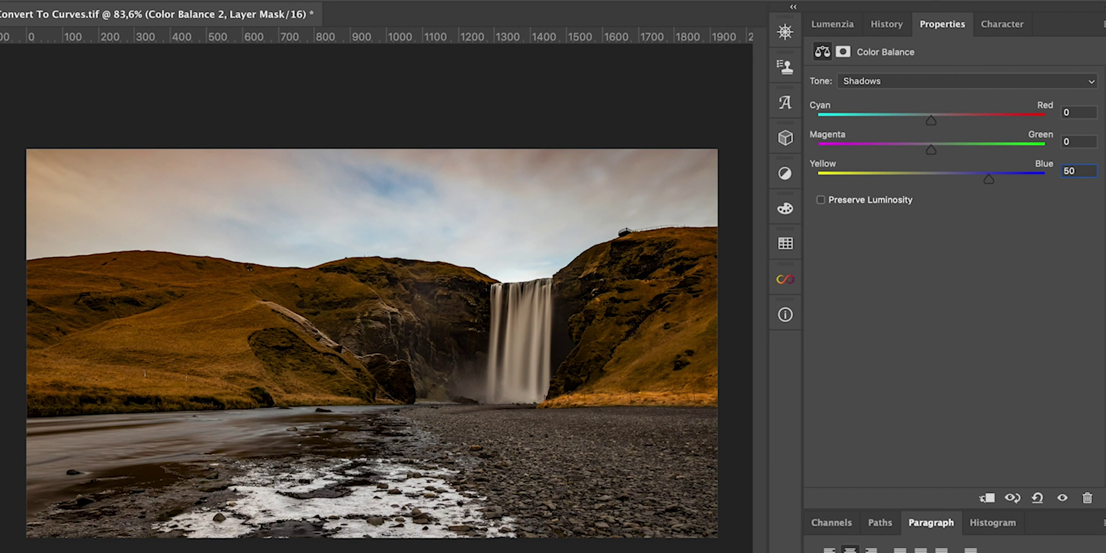
pyautogui.press('Return')
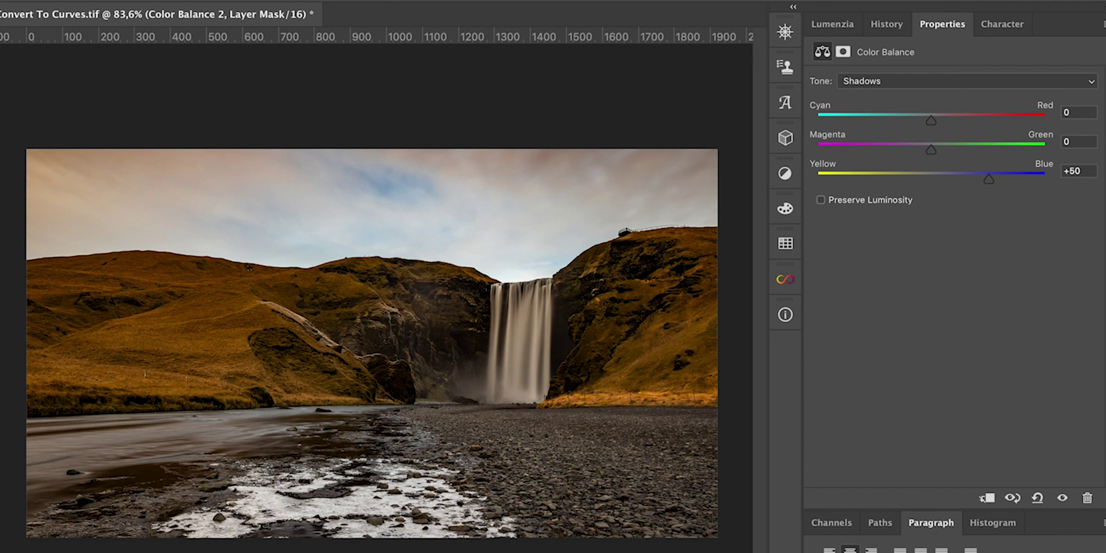
# Run the CONVERT TO CURVES script from File > Scripts
pyautogui.click(75, 0)
pyautogui.moveTo(231, 348)
pyautogui.click(392, 490)
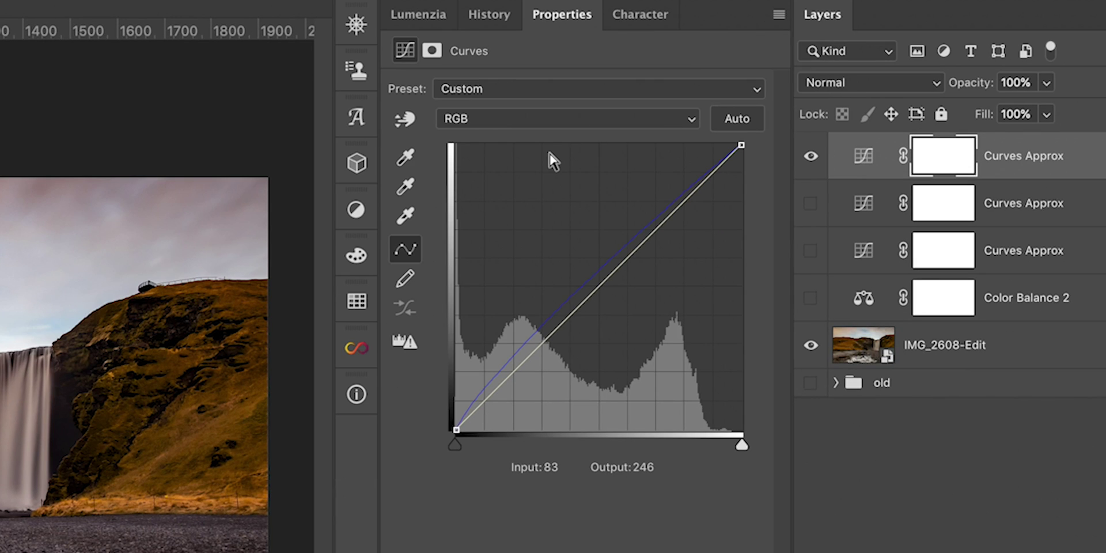
# Check the new Curves Approx layer's Red, Green and Blue channel curves
pyautogui.click(569, 119)
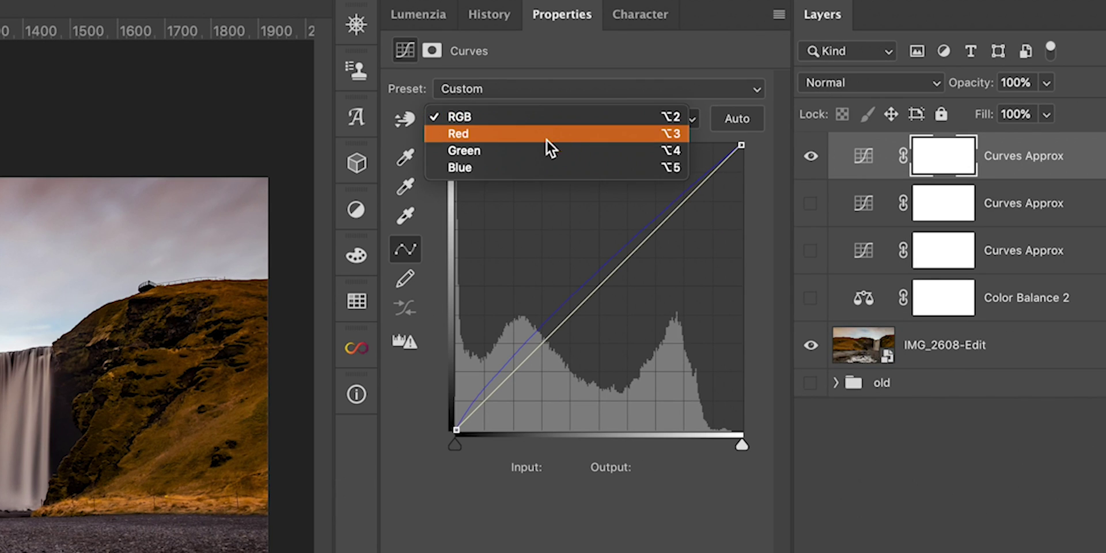
pyautogui.click(530, 137)
pyautogui.click(534, 122)
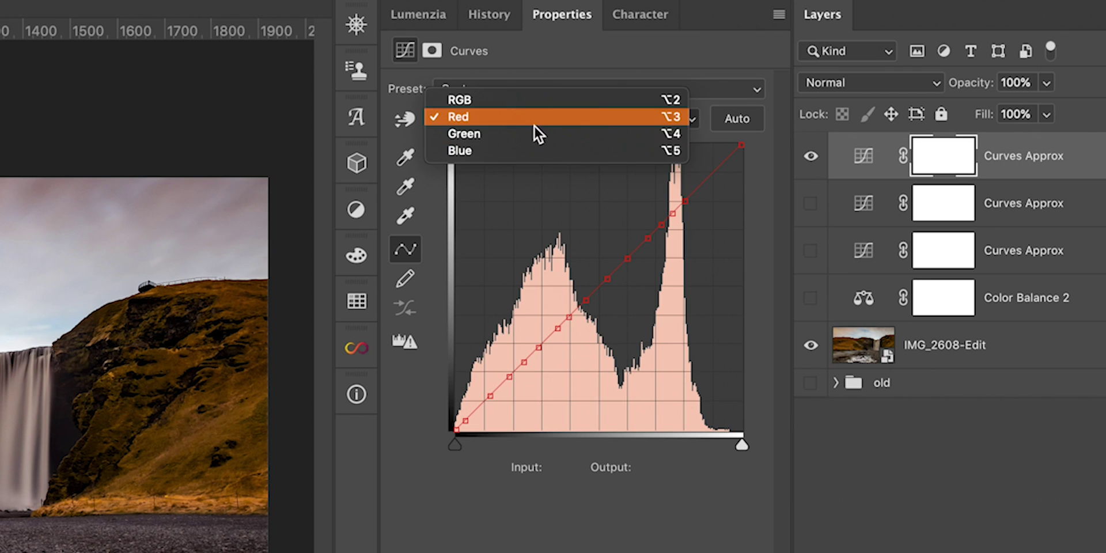
pyautogui.click(530, 133)
pyautogui.click(527, 118)
pyautogui.click(523, 136)
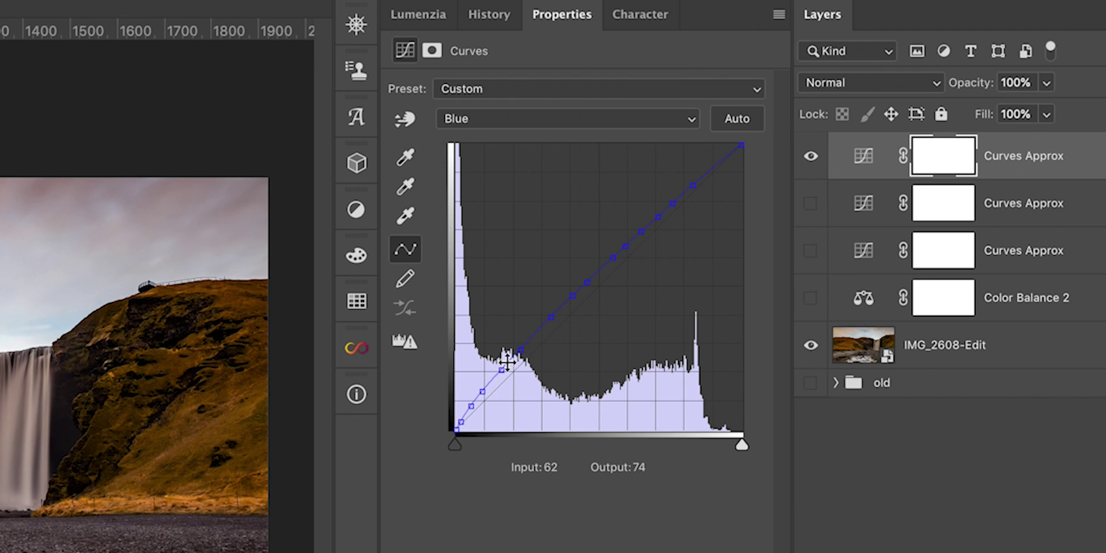
# Compare with an older Curves Approx layer's Blue curve, then reselect the top layer
pyautogui.click(882, 262)
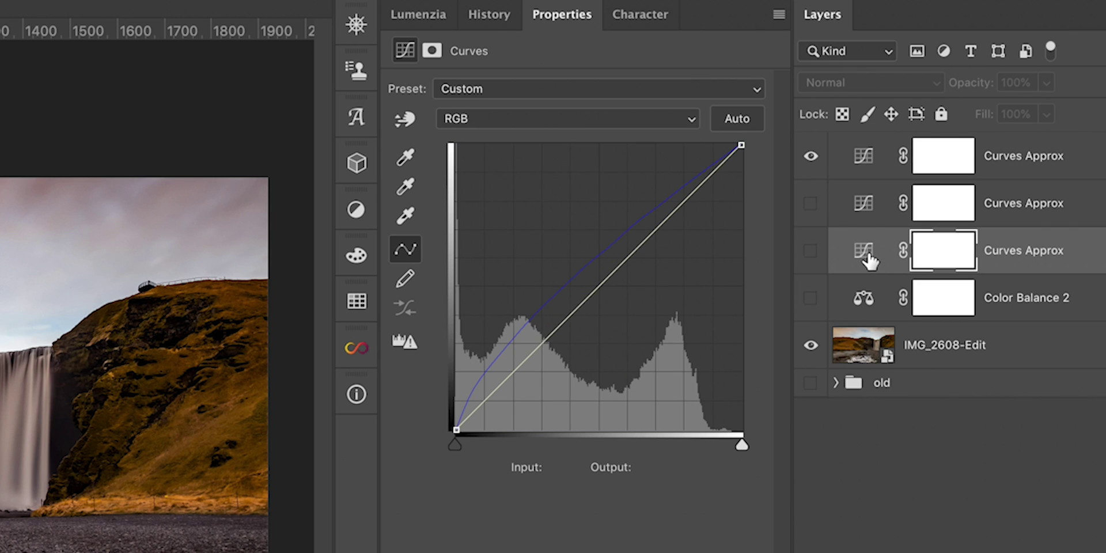
pyautogui.click(562, 119)
pyautogui.click(521, 166)
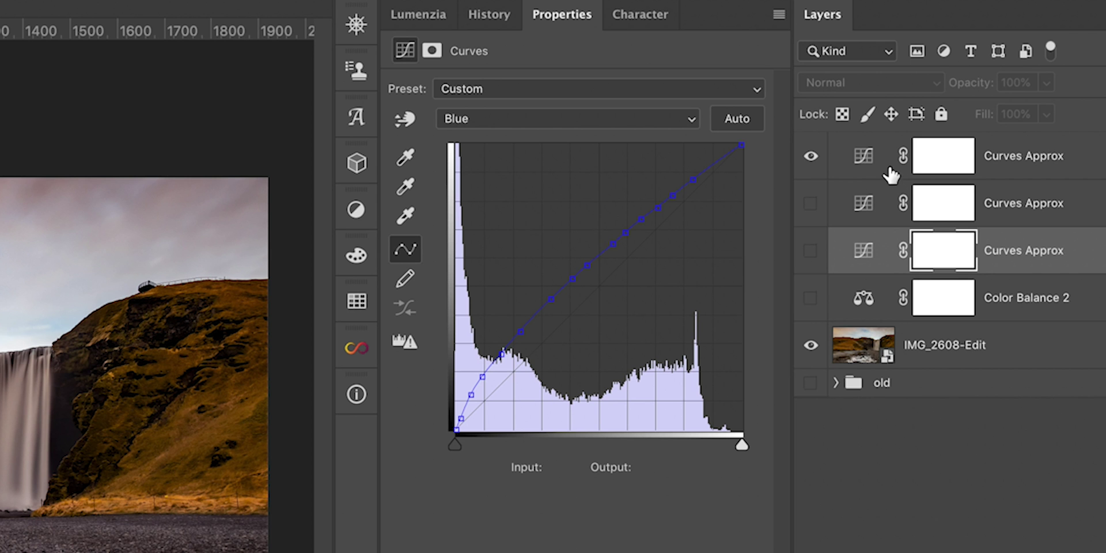
pyautogui.click(871, 164)
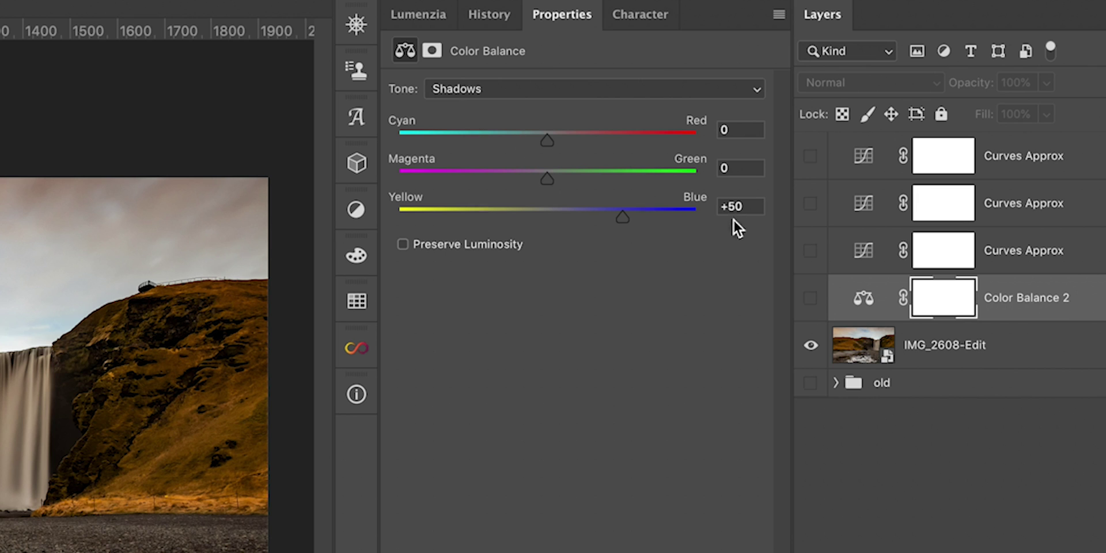
# Reset Shadows Blue to 0 and give Highlights a +50 Yellow–Blue value in Color Balance 2
pyautogui.click(750, 207)
pyautogui.write('0')
pyautogui.click(544, 88)
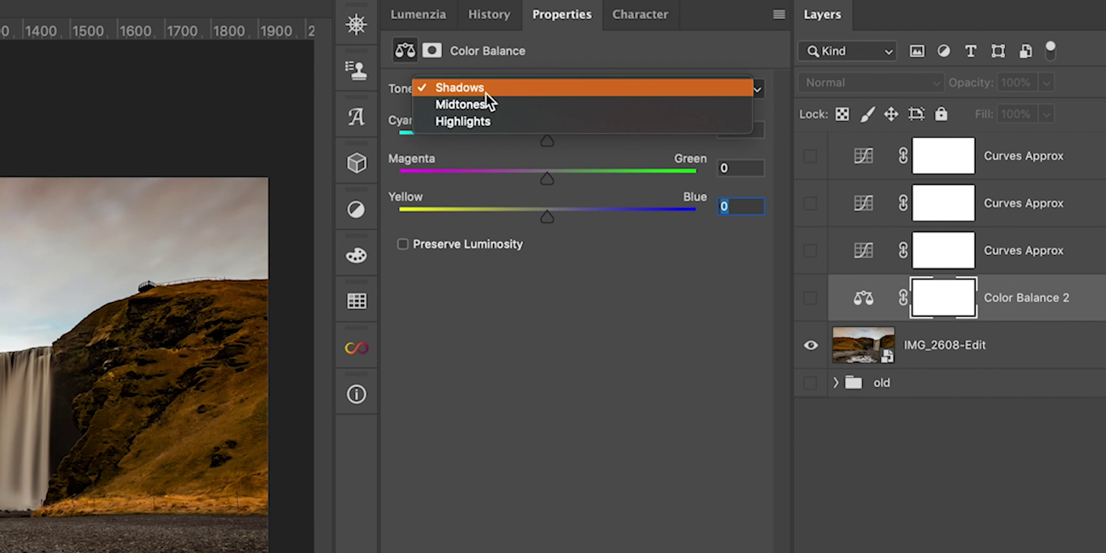
pyautogui.click(478, 121)
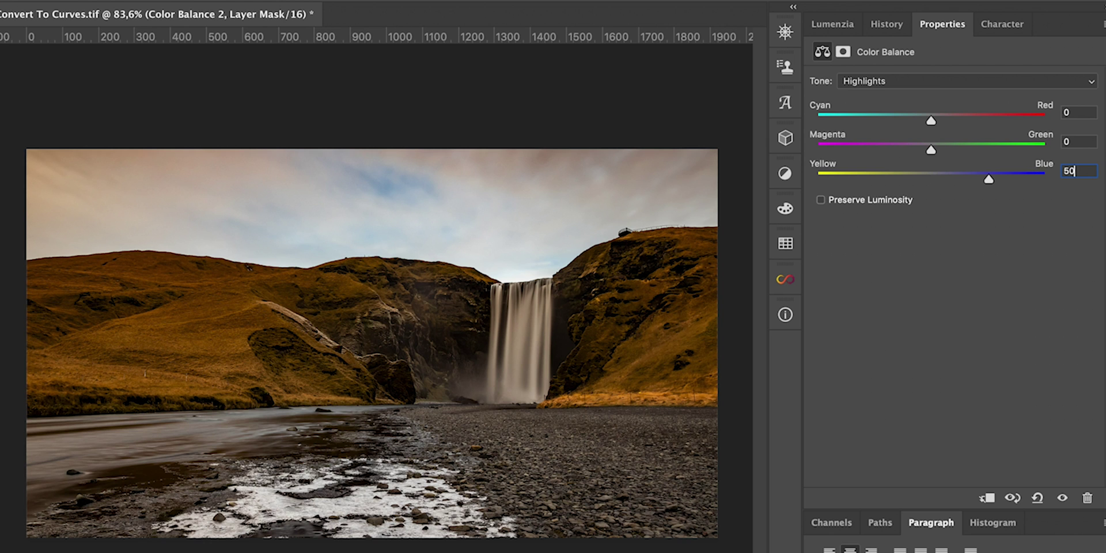
pyautogui.write('50')
pyautogui.press('Return')
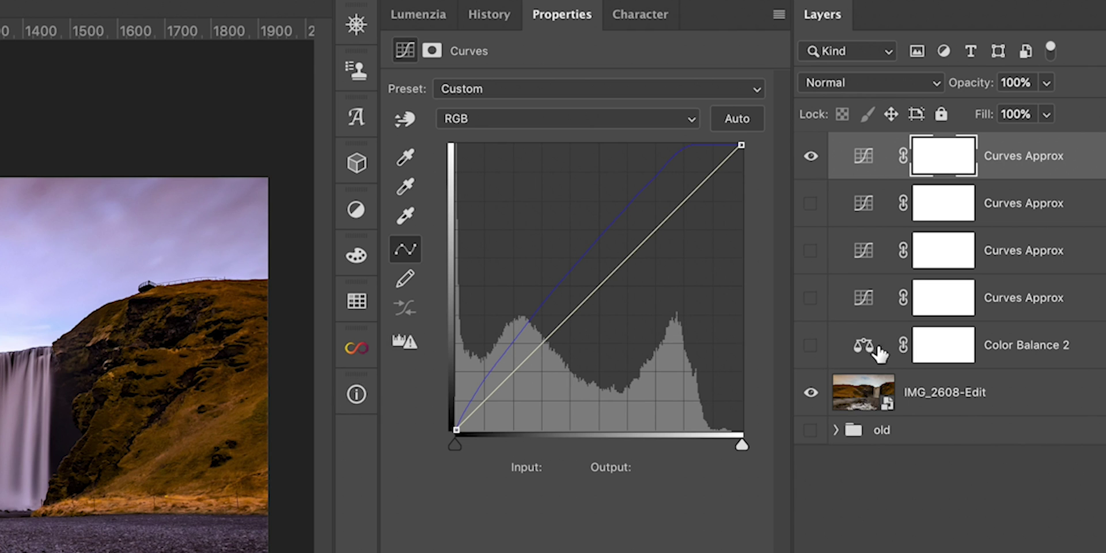
# View the fourth Curves Approx layer's Red, Green, then steeply raised Blue channel curves
pyautogui.click(531, 122)
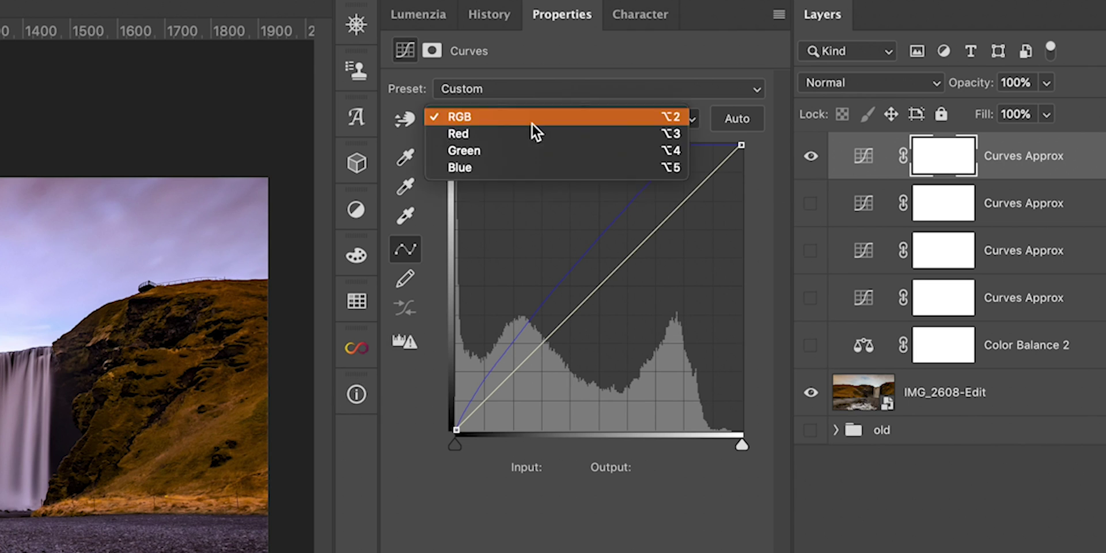
pyautogui.click(527, 137)
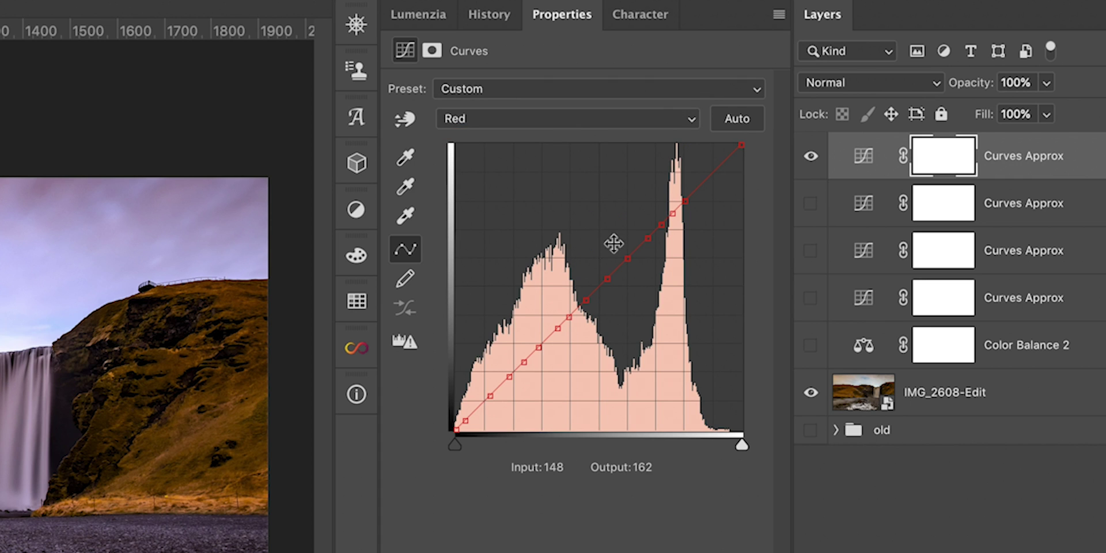
pyautogui.click(579, 122)
pyautogui.click(571, 134)
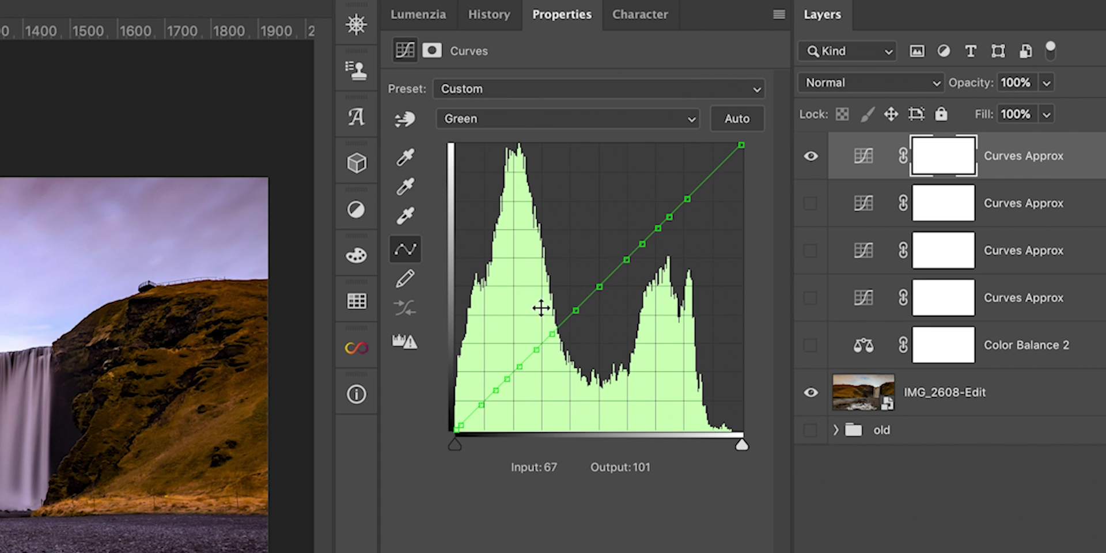
pyautogui.click(545, 129)
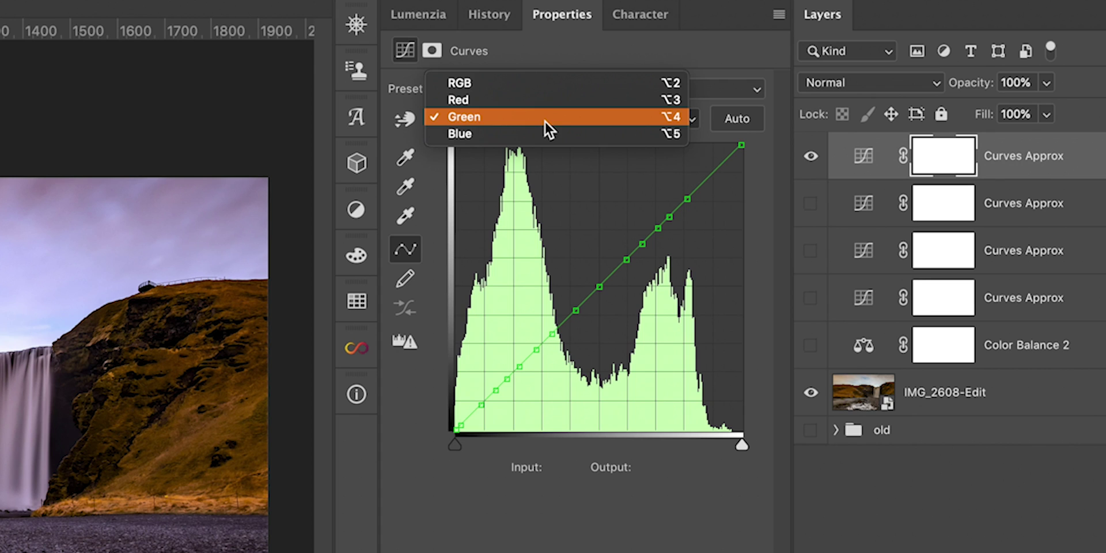
pyautogui.click(540, 137)
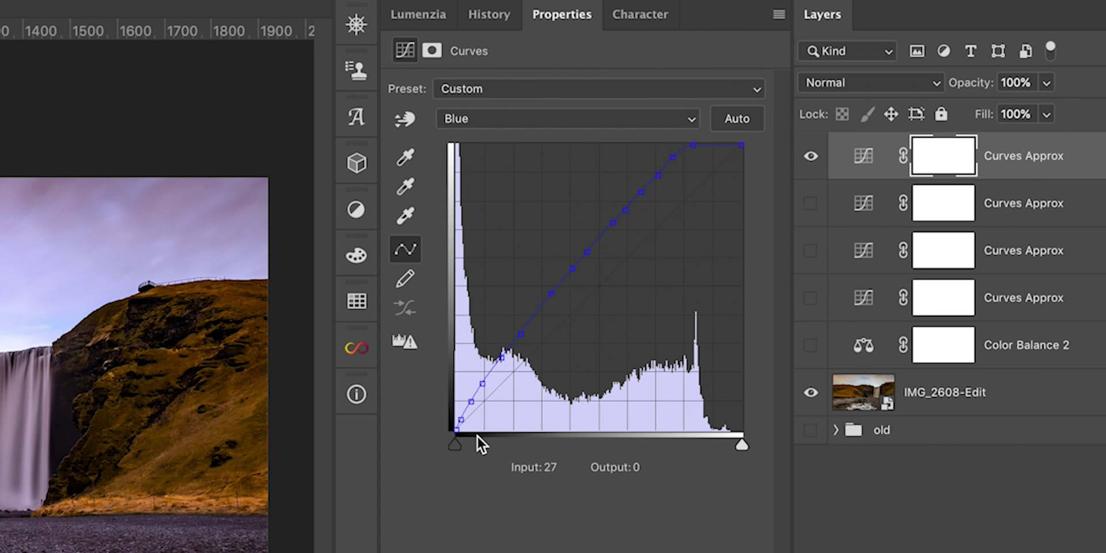